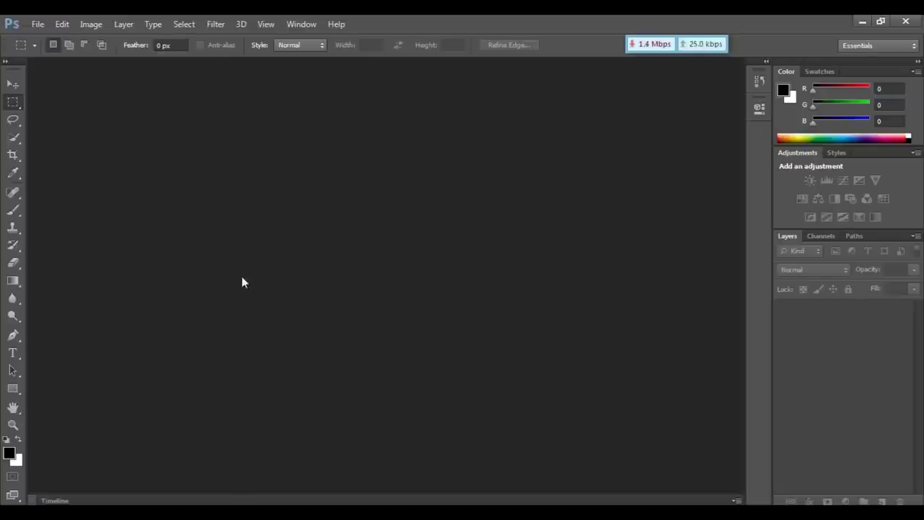
Step: Open New folder on the Desktop in Windows Explorer to show its 16 passport photos
click(107, 504)
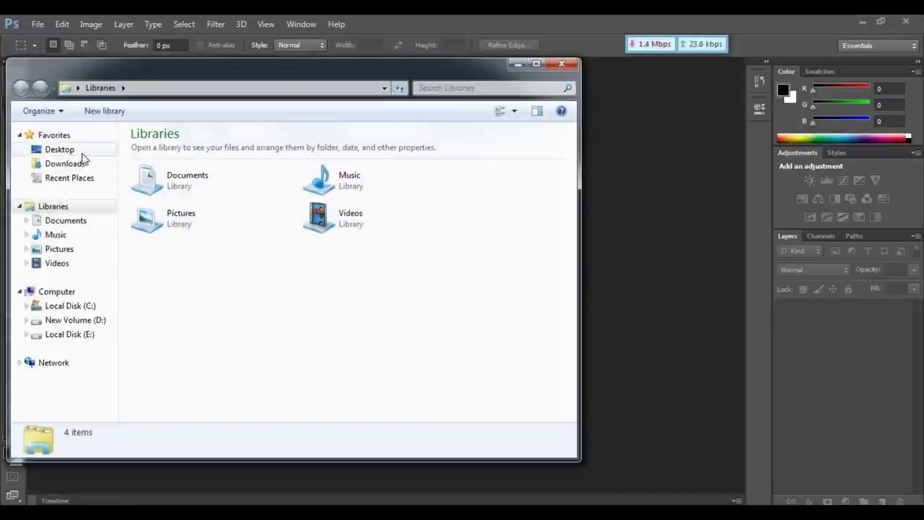
click(75, 151)
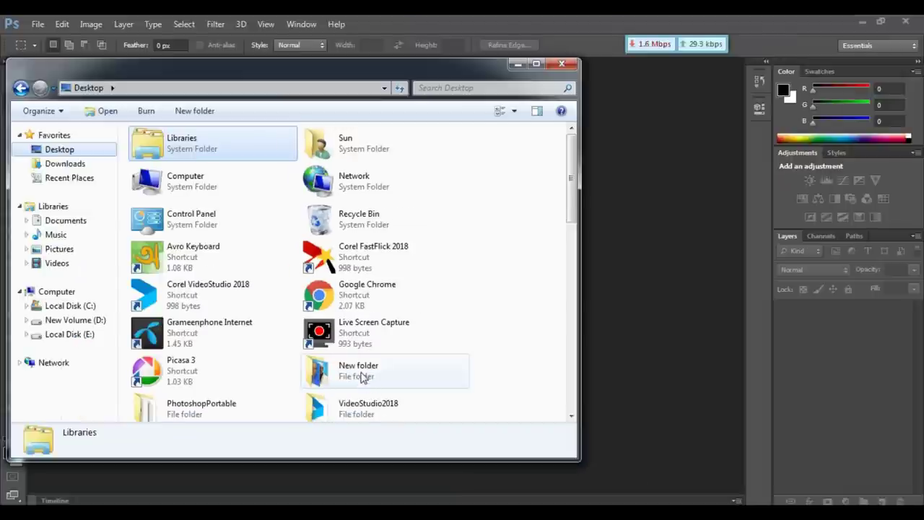
double_click(362, 377)
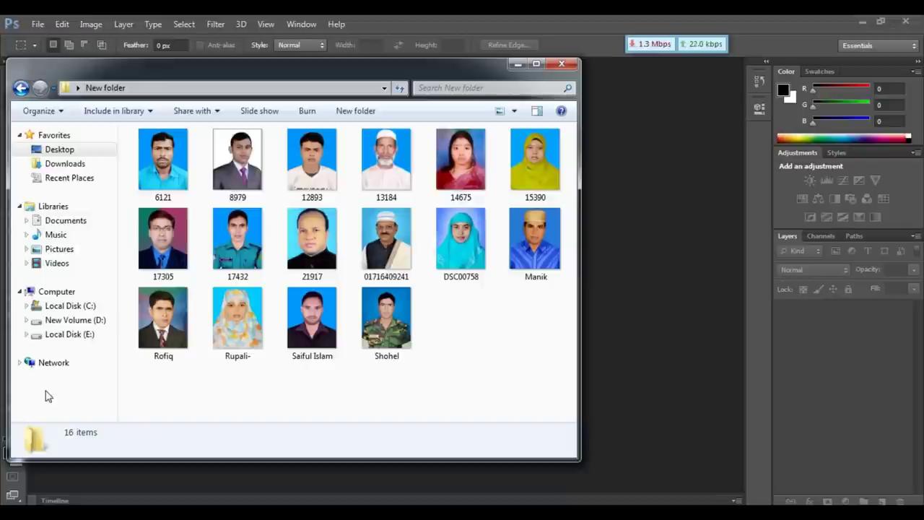
Step: Close the Explorer window and open Photoshop's File menu to reach Automate
click(563, 65)
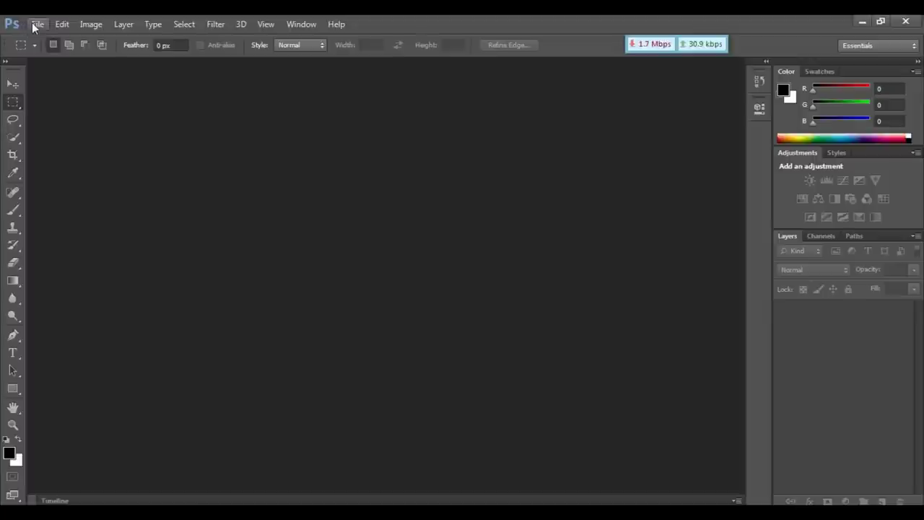
click(36, 25)
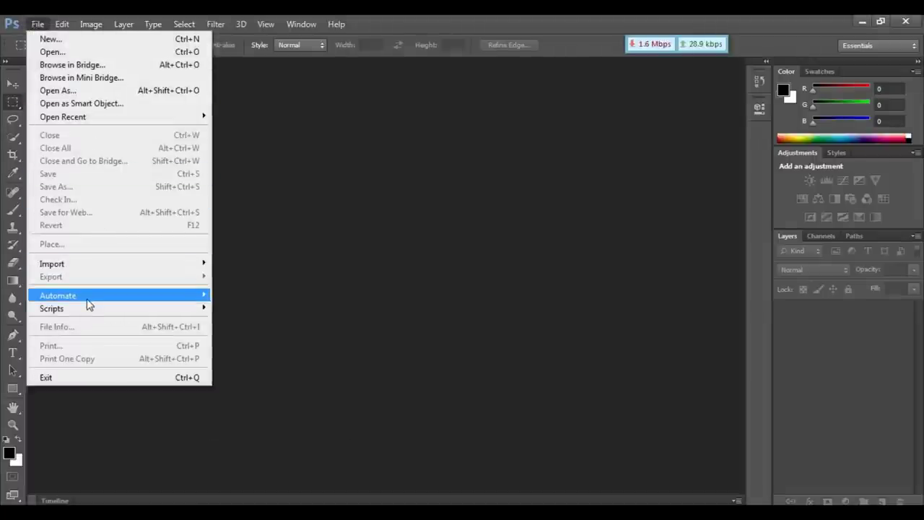
mouse_move(113, 287)
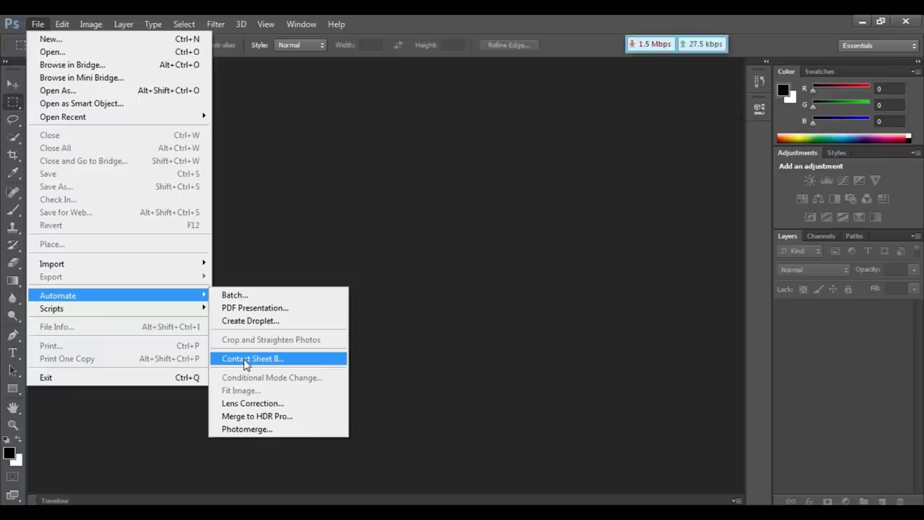
Step: Launch File > Automate > Contact Sheet II
click(243, 359)
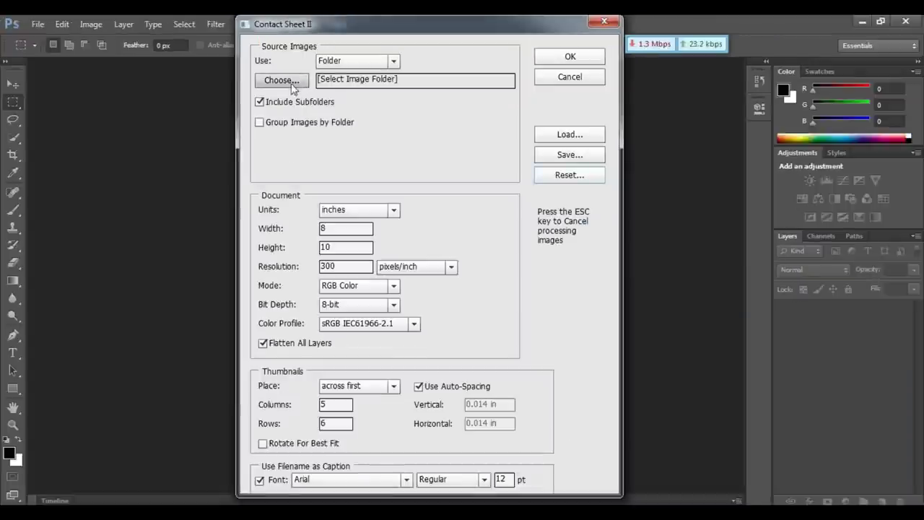
Step: Choose the Desktop's New folder as the Contact Sheet II source folder
click(282, 80)
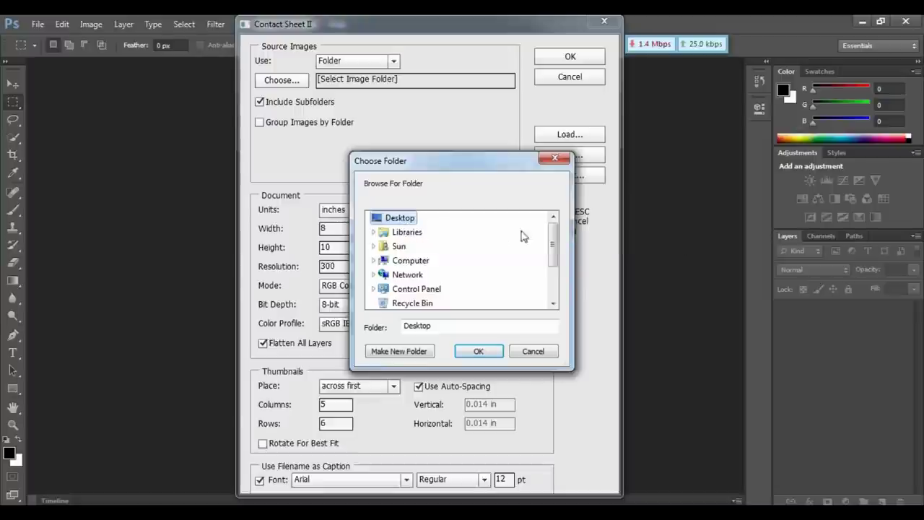
drag(556, 243, 553, 264)
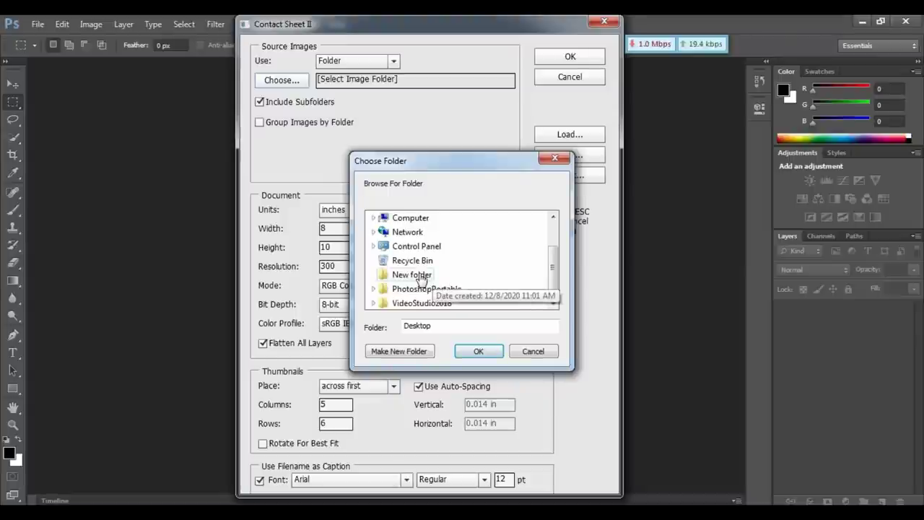
click(422, 275)
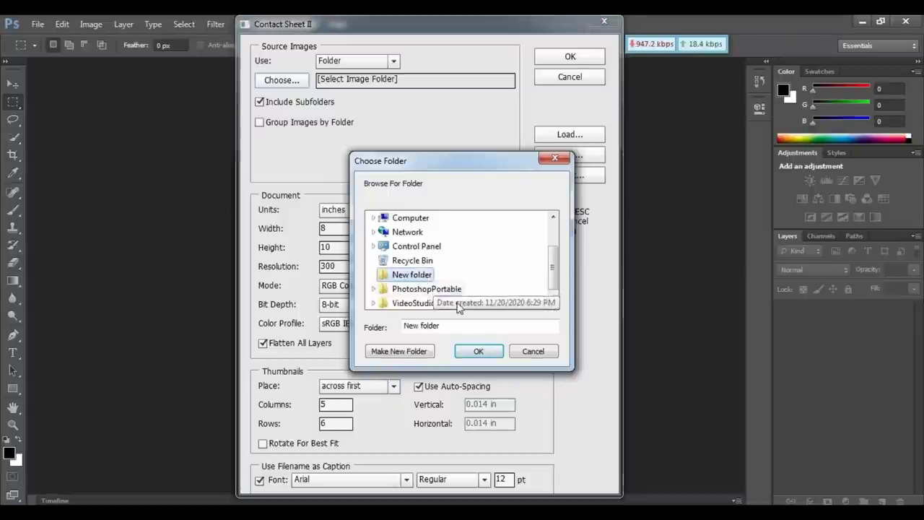
click(476, 352)
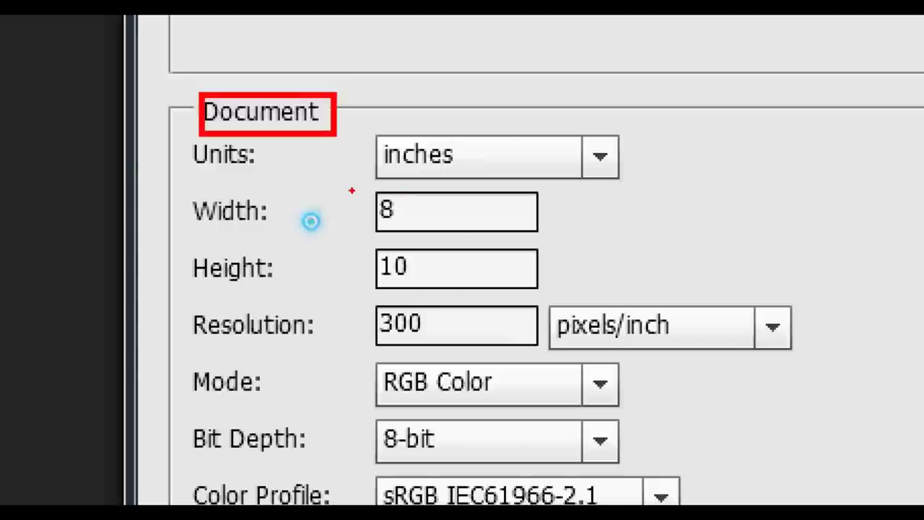
drag(352, 191, 390, 224)
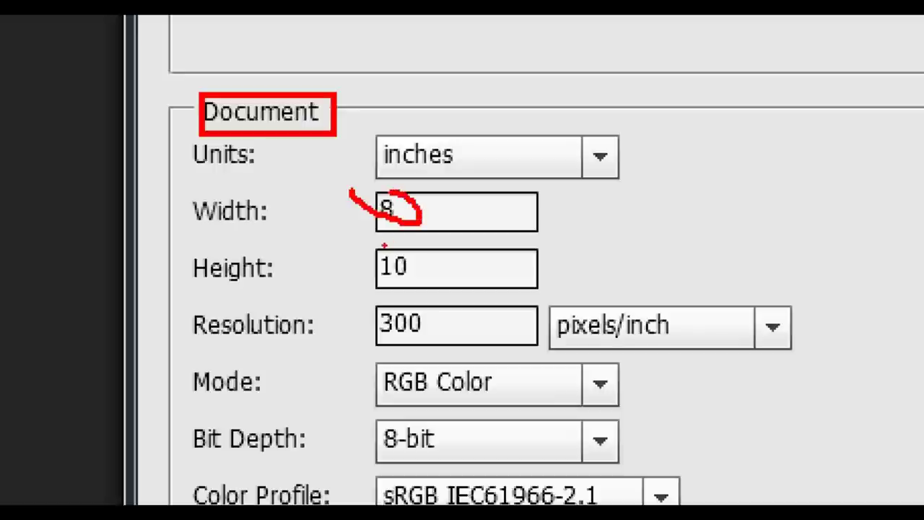
drag(368, 249, 445, 282)
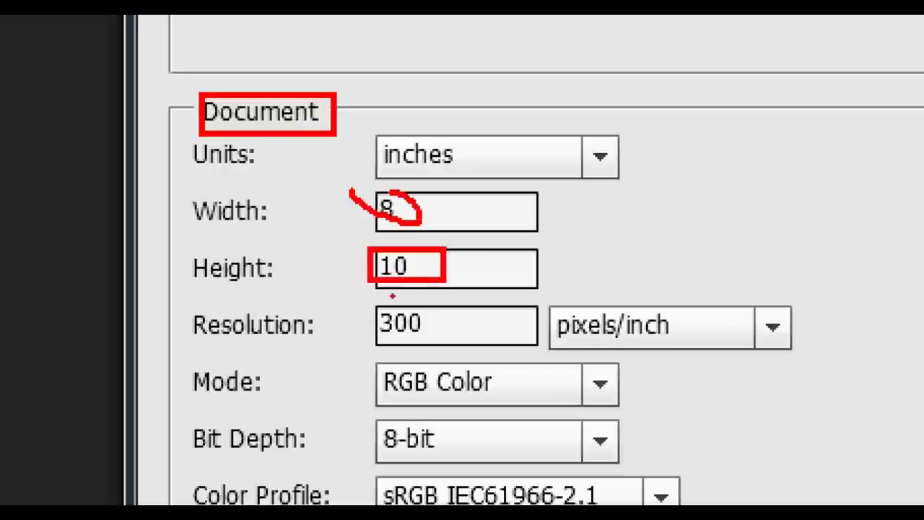
drag(365, 303, 415, 339)
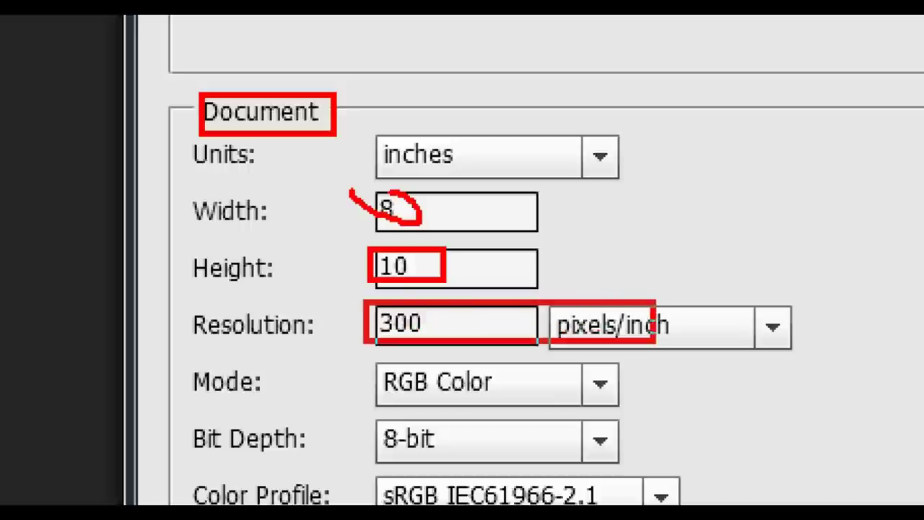
drag(480, 330, 667, 358)
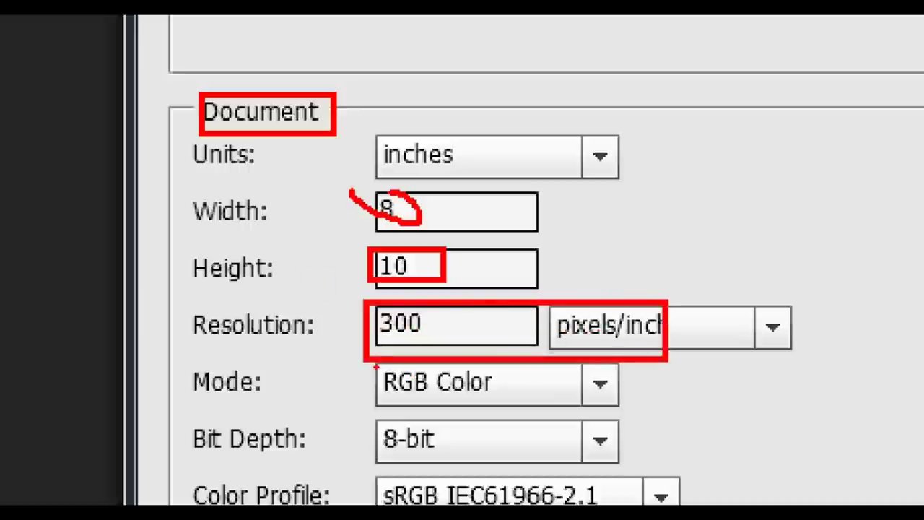
drag(374, 367, 494, 397)
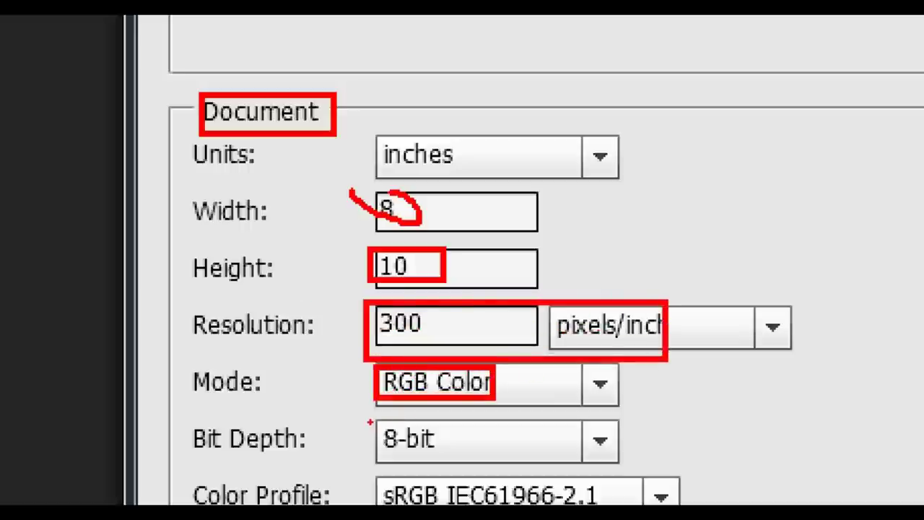
drag(368, 419, 456, 464)
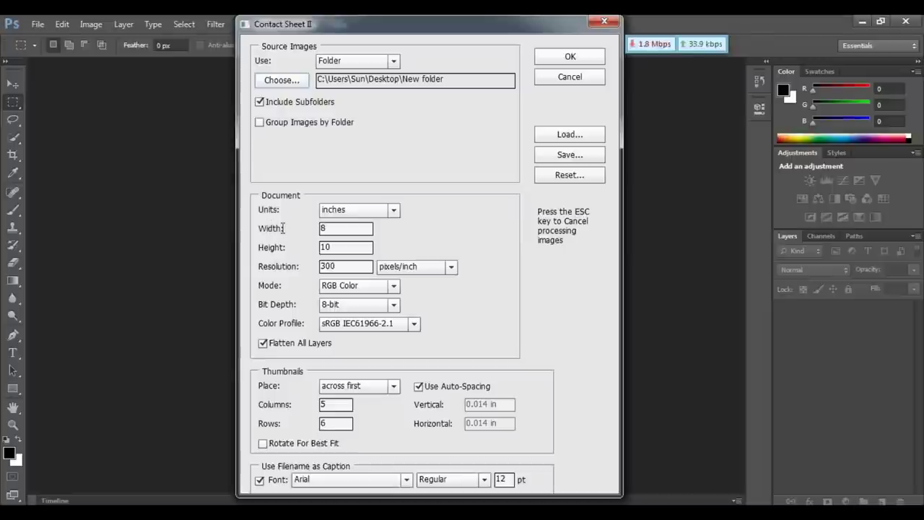
Step: Set the contact sheet document to 8 × 11 inches at 300 pixels/inch
click(335, 231)
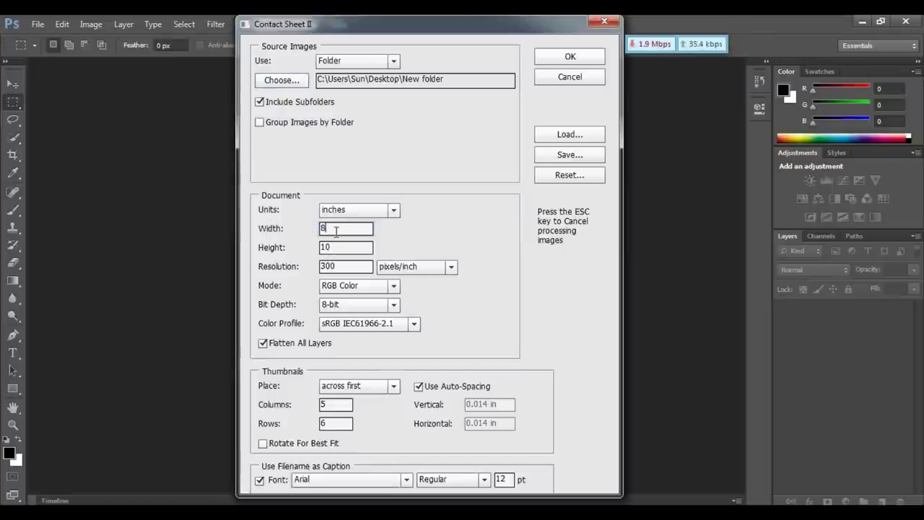
double_click(336, 231)
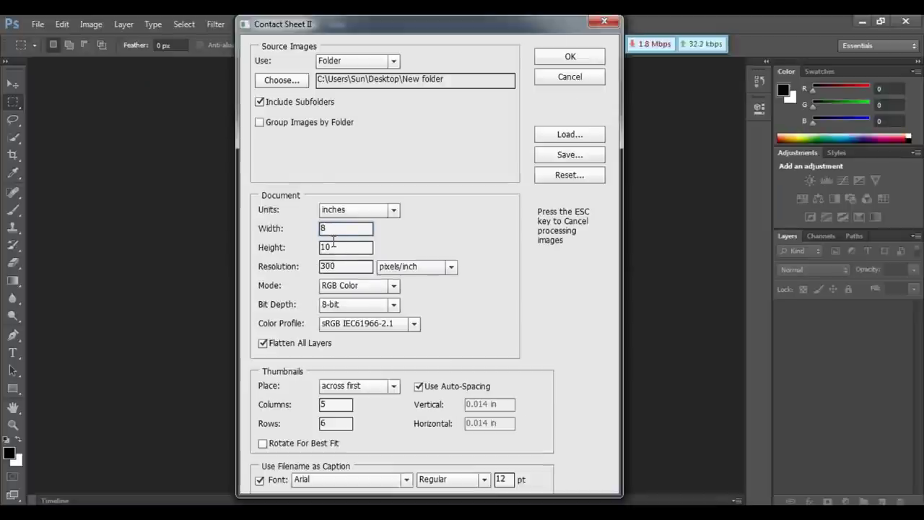
click(330, 246)
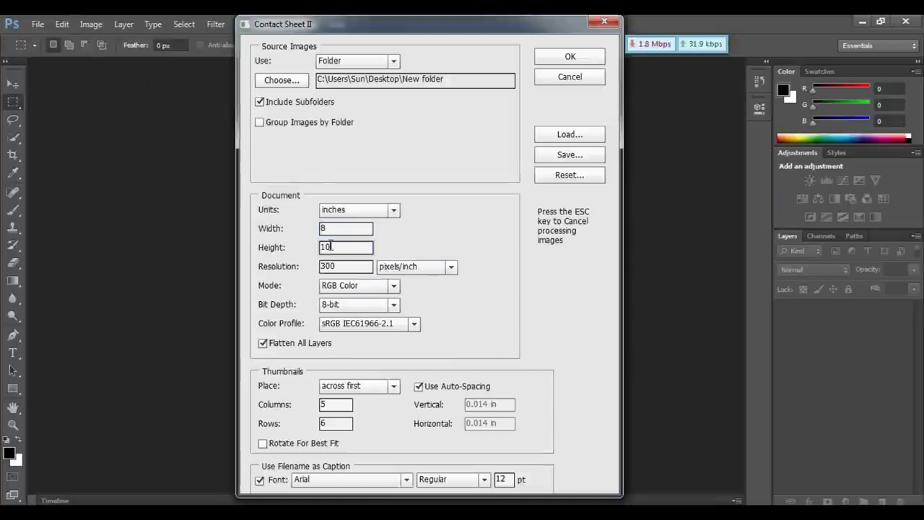
key(BackSpace)
text(1)
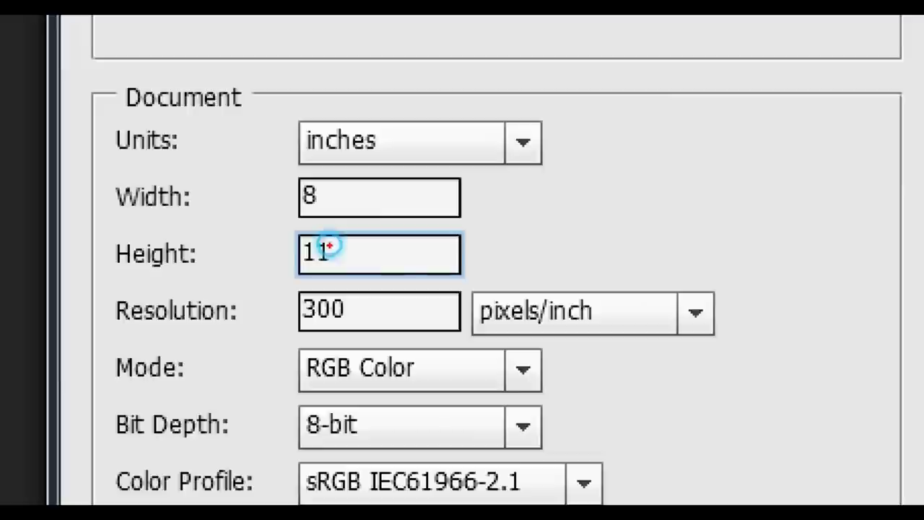
drag(290, 277, 618, 325)
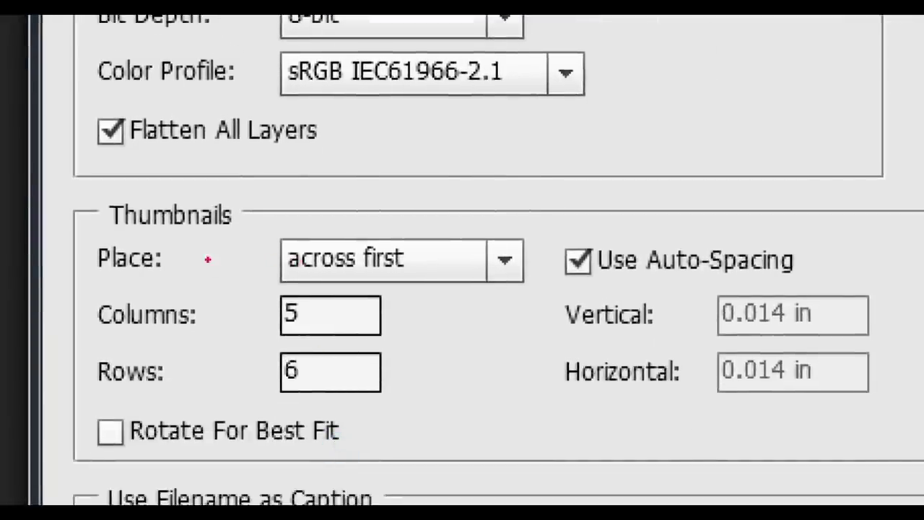
drag(88, 239, 185, 265)
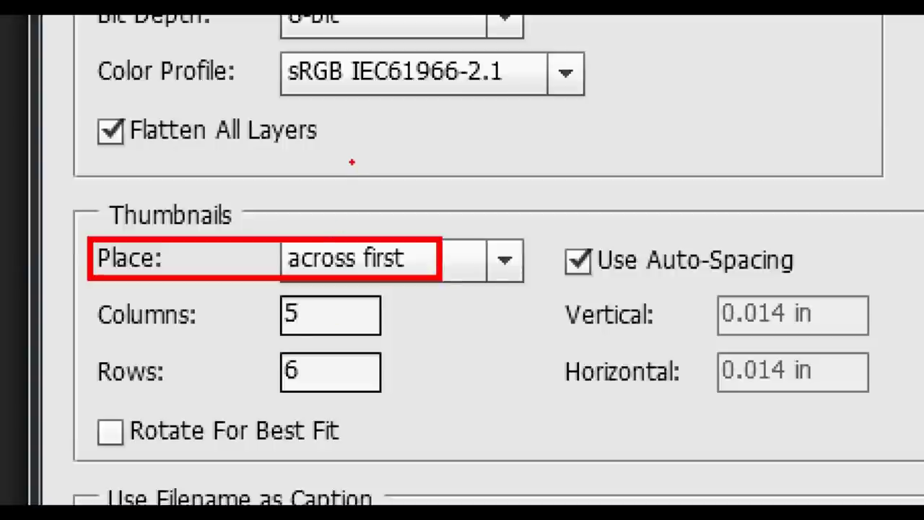
drag(348, 159, 409, 199)
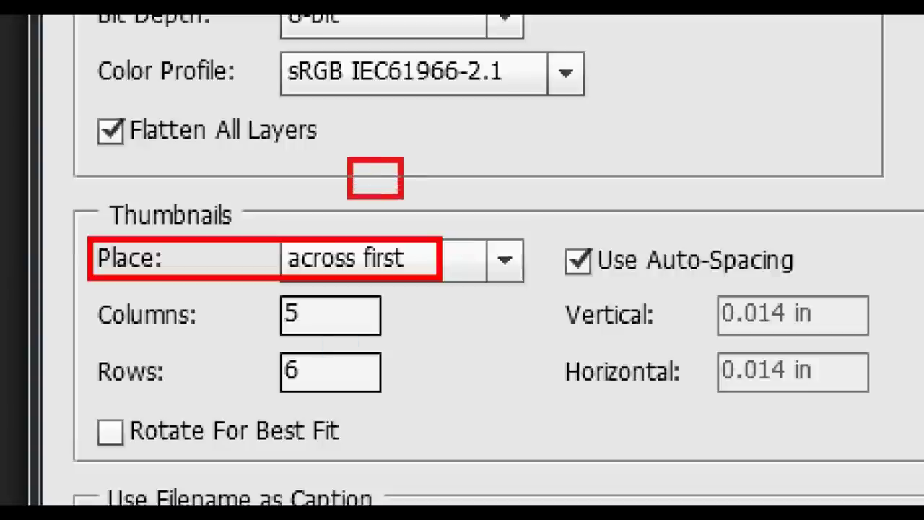
drag(418, 158, 461, 204)
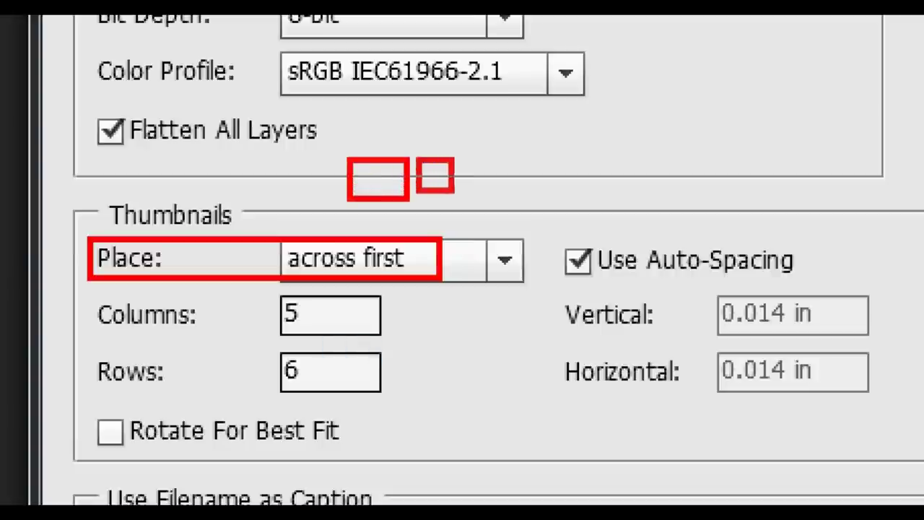
drag(477, 160, 509, 186)
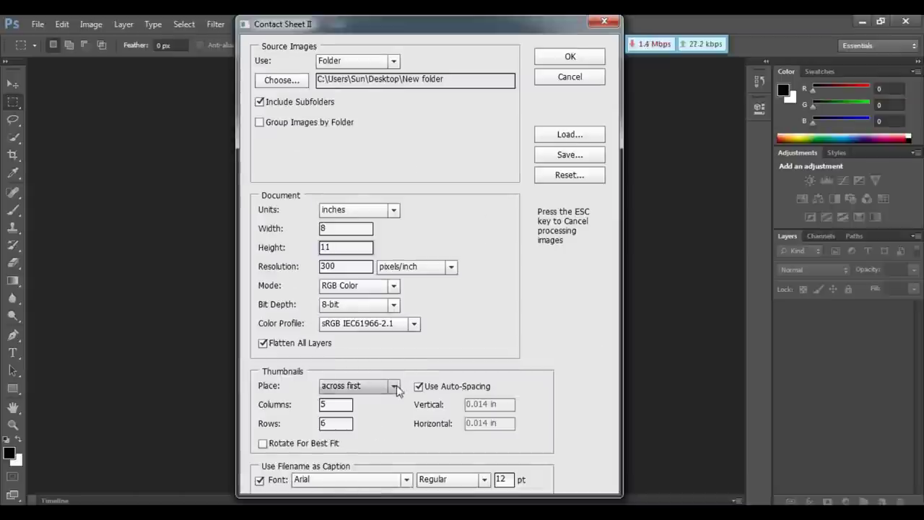
click(393, 385)
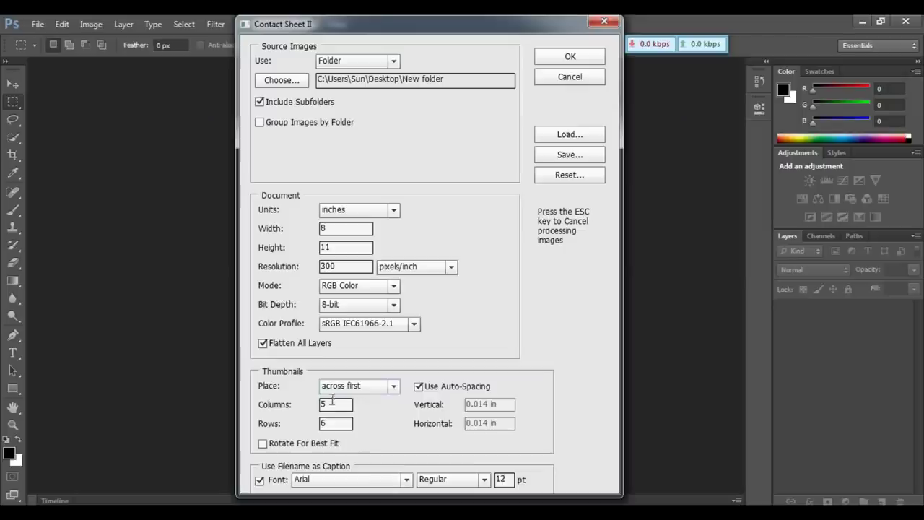
Step: Set the Thumbnails grid to 4 columns and 5 rows
double_click(328, 405)
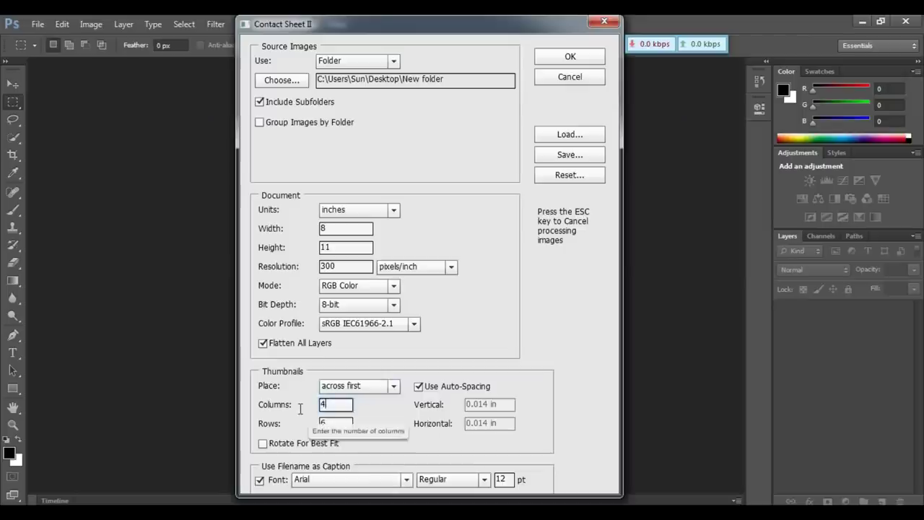
text(4)
double_click(329, 424)
text(5)
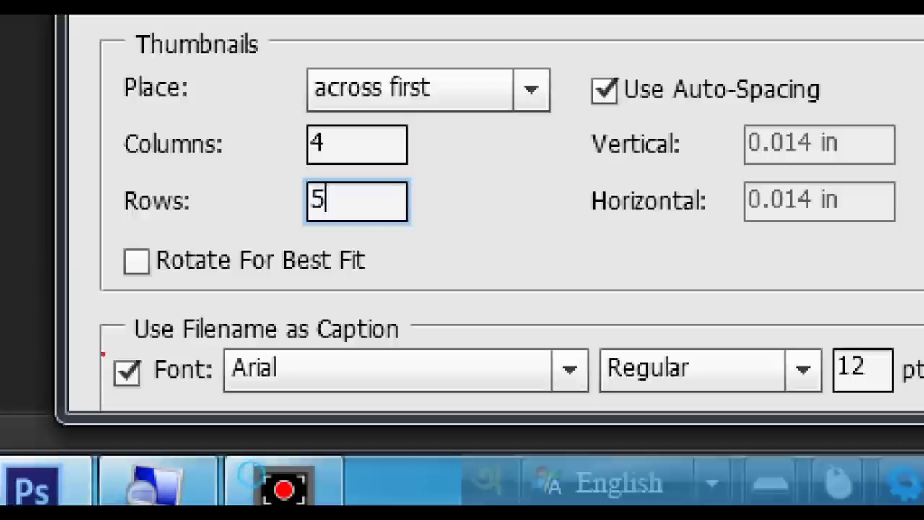
drag(102, 351, 159, 408)
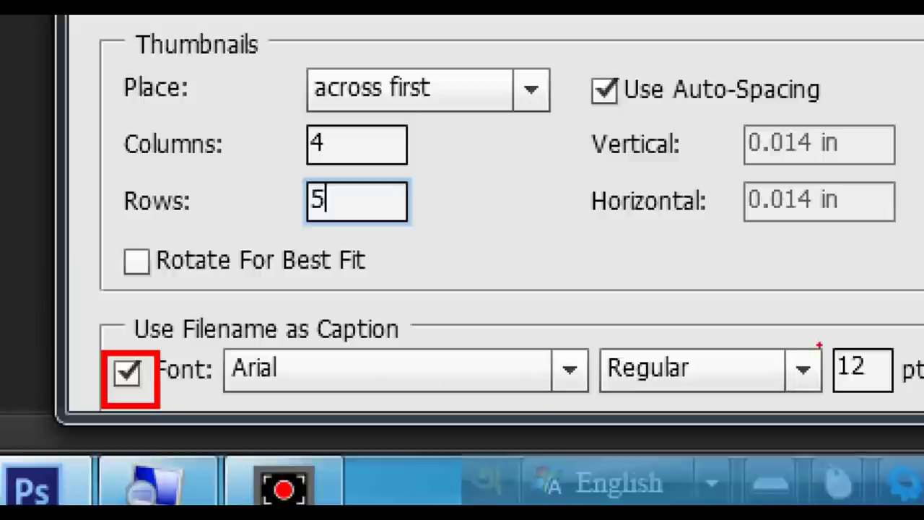
drag(825, 339, 894, 395)
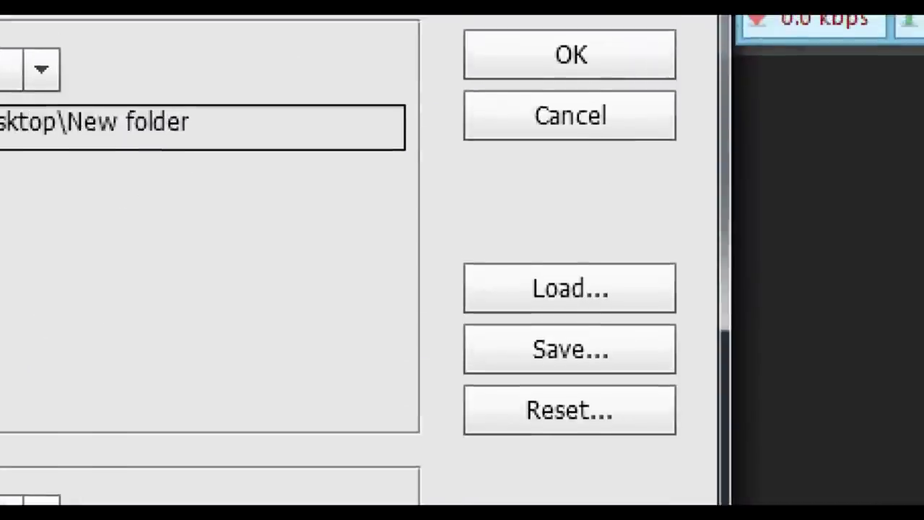
Step: Confirm Contact Sheet II to build ContactSheet-001 from the New folder photos
click(568, 49)
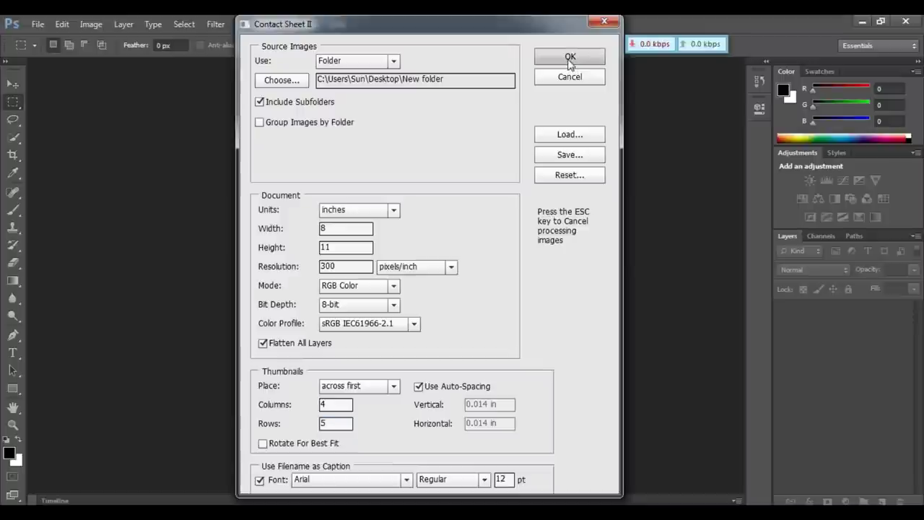
click(569, 60)
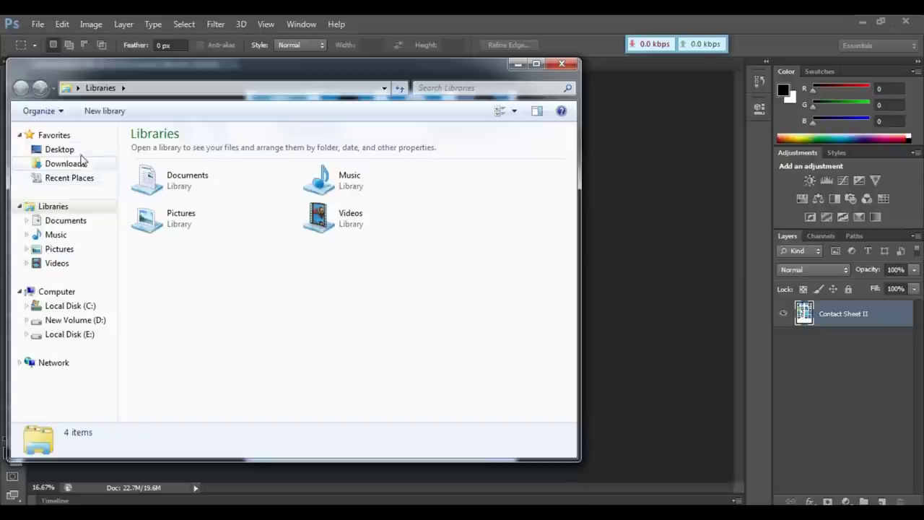
Step: Open the Desktop's New folder and Ctrl-drag copies of two portrait photos into it
click(65, 150)
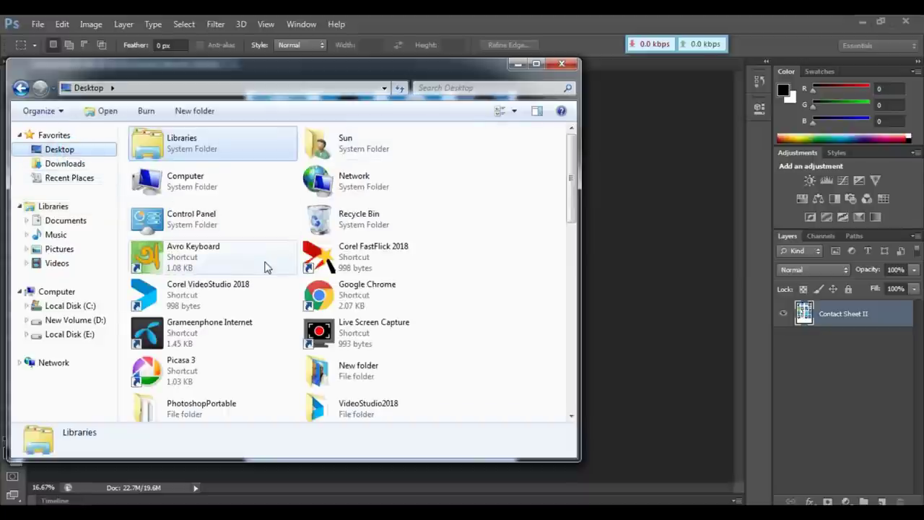
double_click(334, 366)
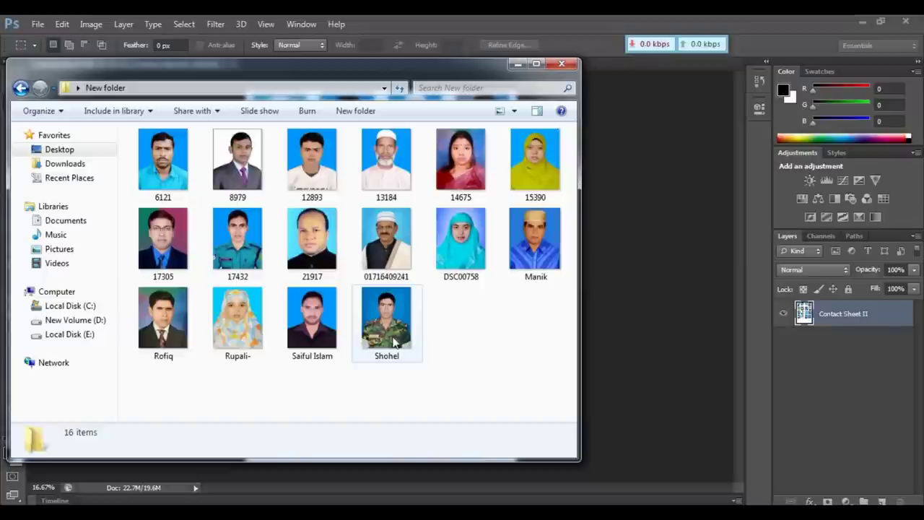
mouse_move(394, 343)
mouse_down()
mouse_move(429, 341)
mouse_move(467, 354)
mouse_up()
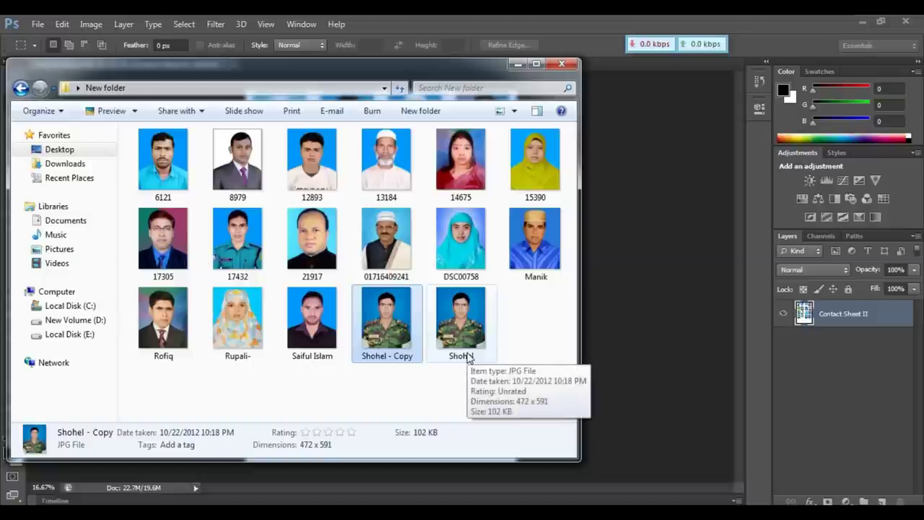
ctrl+click(189, 323)
mouse_move(189, 322)
mouse_down()
mouse_move(220, 332)
mouse_move(201, 332)
mouse_up()
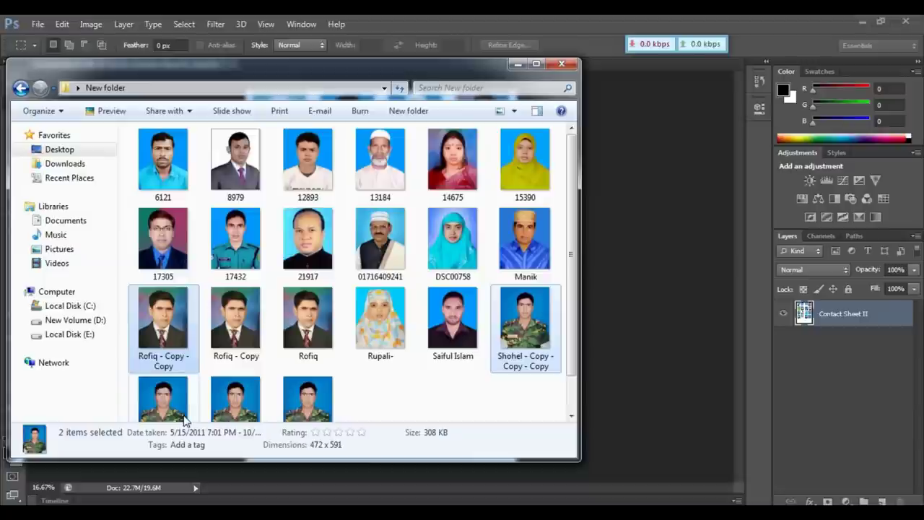
Step: Dismiss the Explorer window and File menu to view ContactSheet-001's captioned photos
click(38, 25)
click(38, 26)
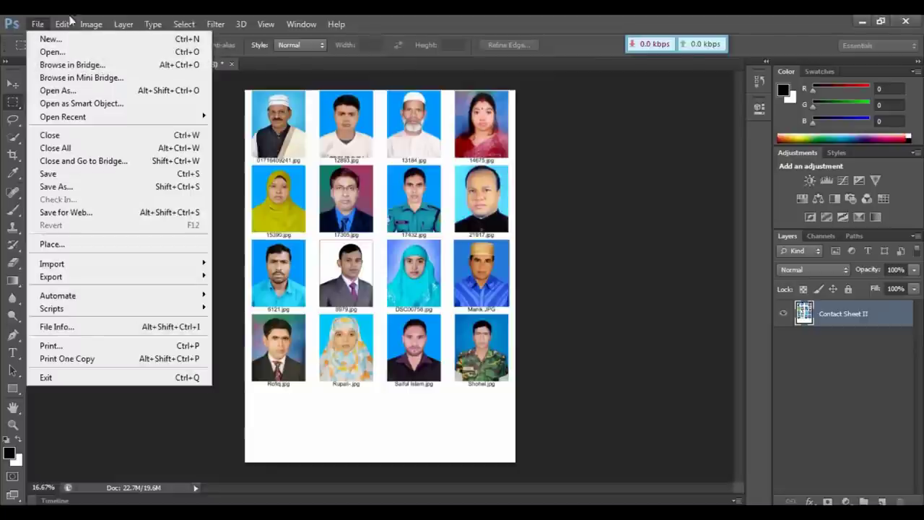
click(438, 148)
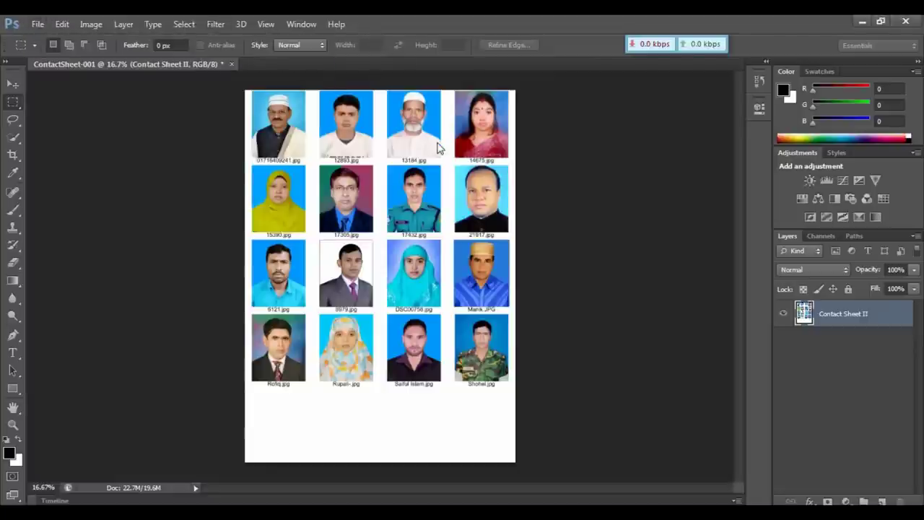